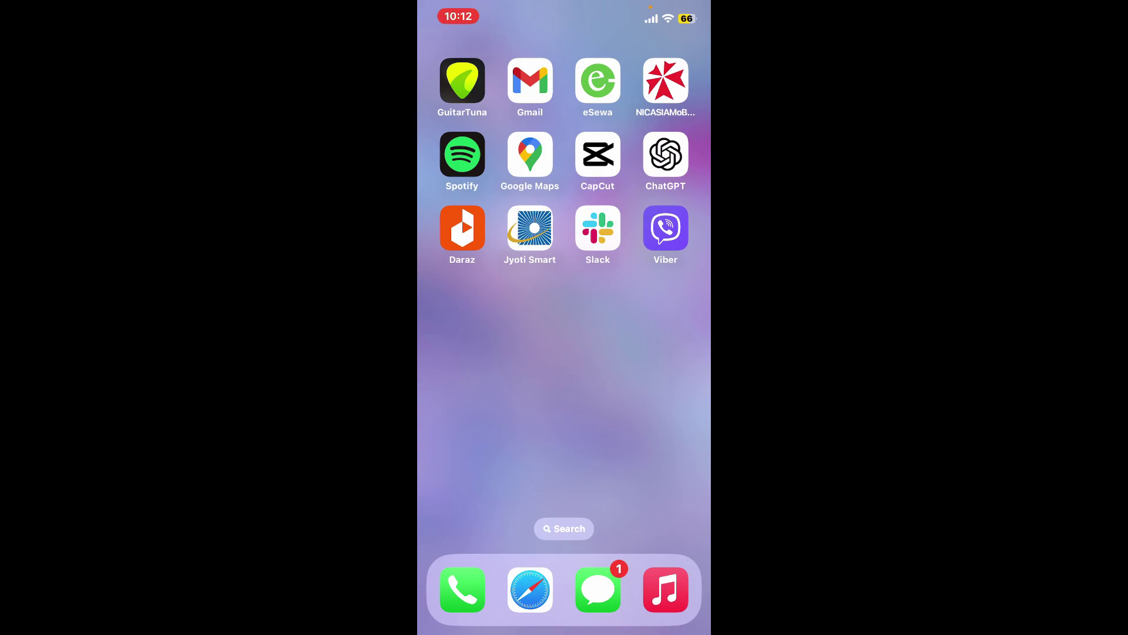
scroll(564, 265, "left", 3)
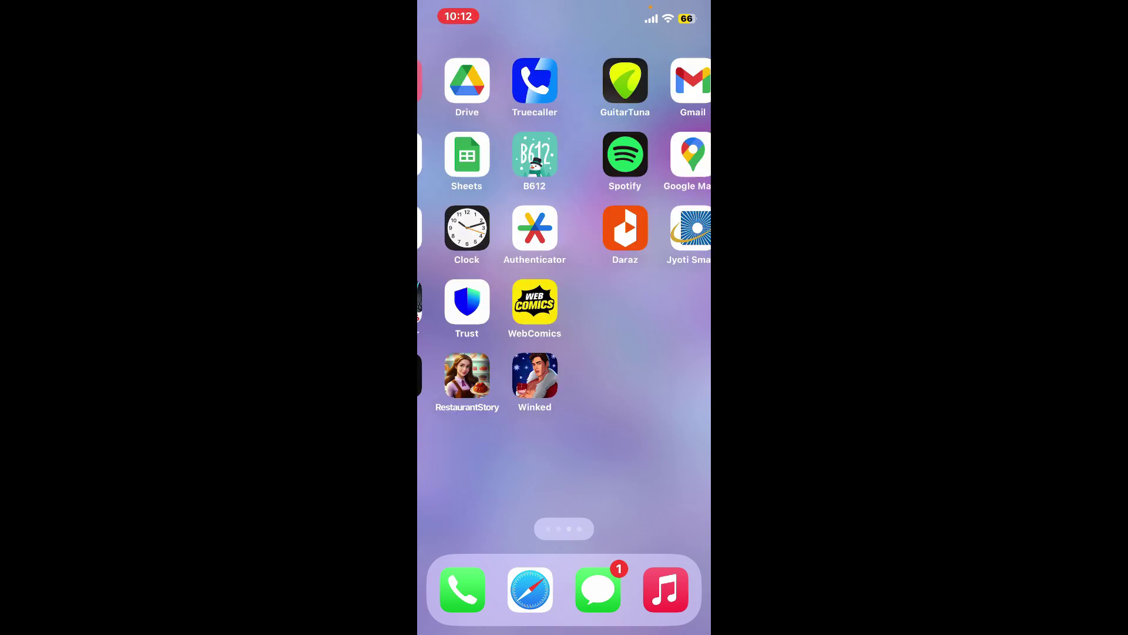
scroll(565, 264, "left", 3)
scroll(564, 265, "left", 3)
Open the App Store's CapCut - Video Editor page, then close it to return home.
left_click(462, 156)
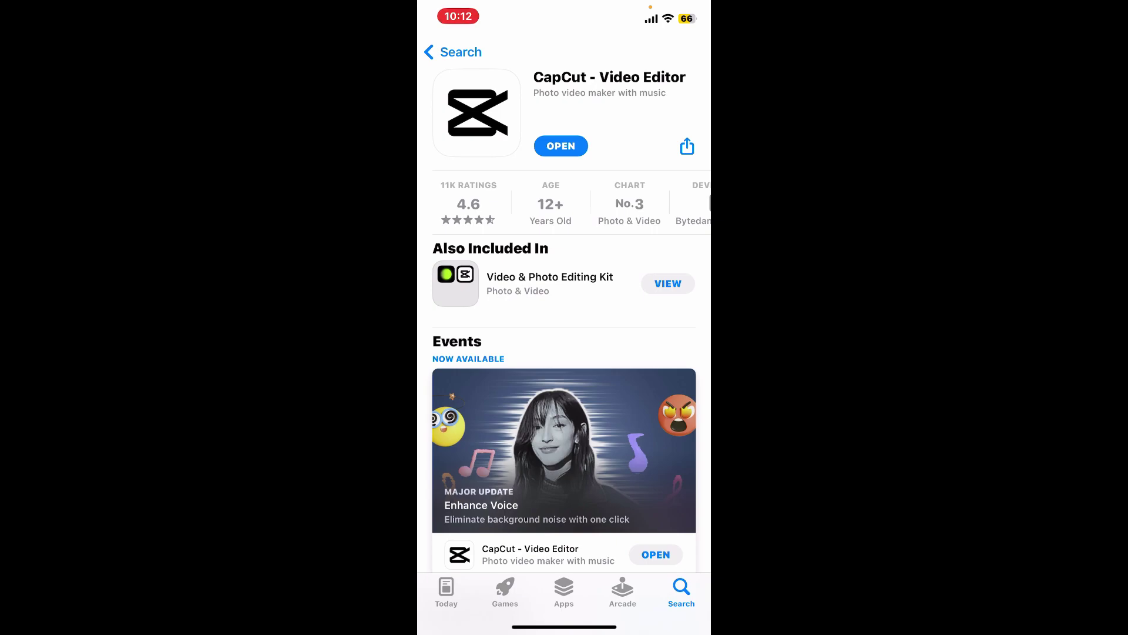
left_click_drag(565, 627, 564, 352)
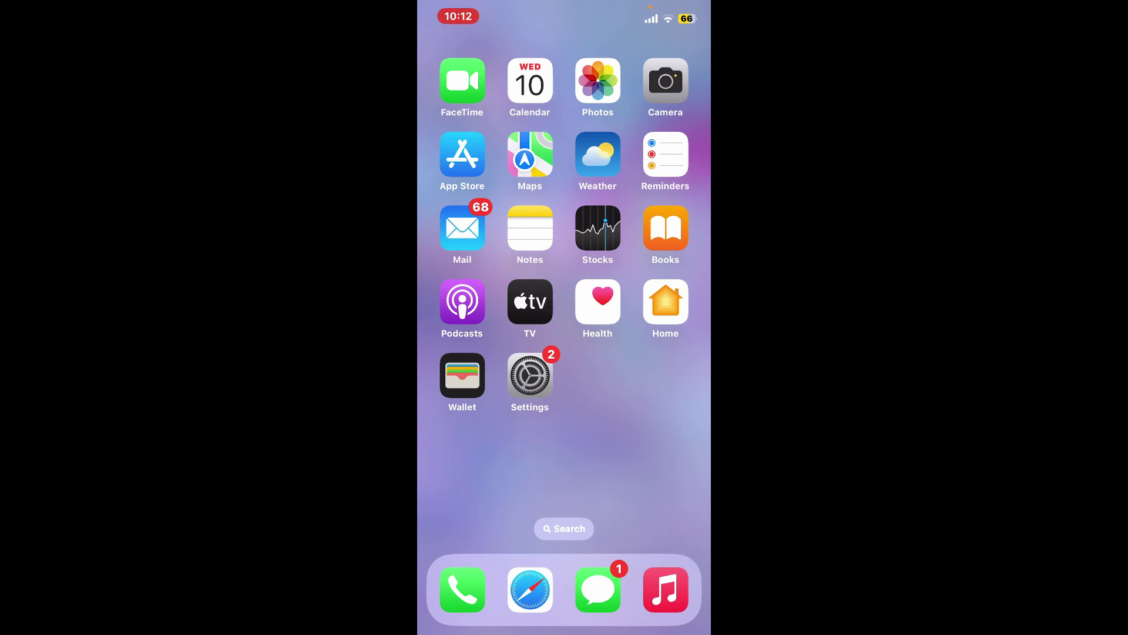
Launch Settings and cancel the Office 365 Password Incorrect alert.
left_click(530, 376)
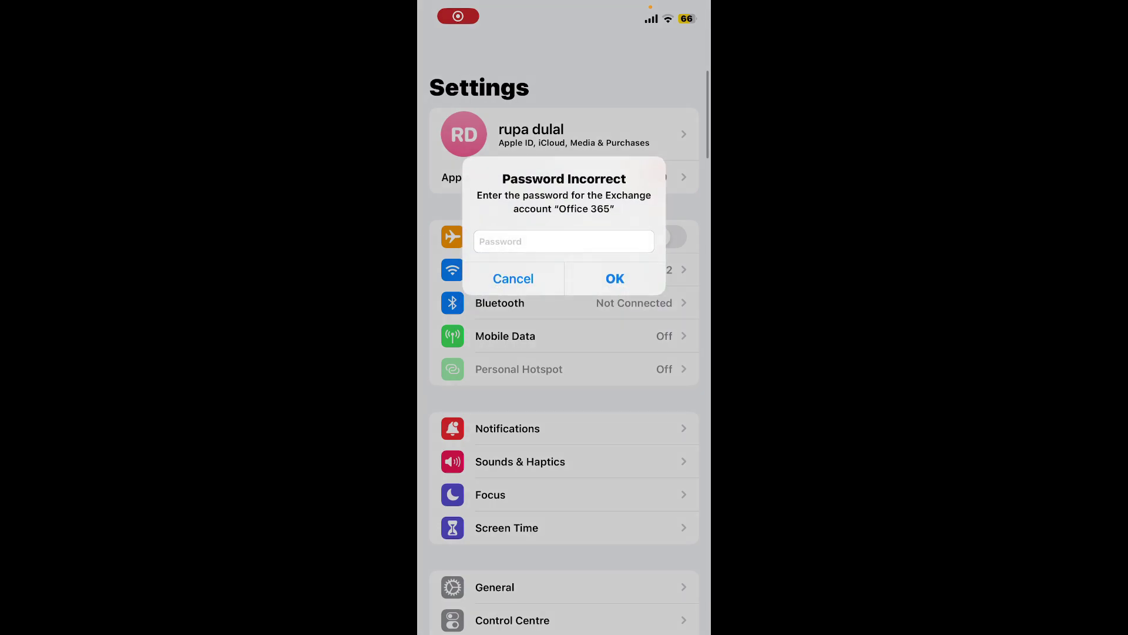
left_click(514, 279)
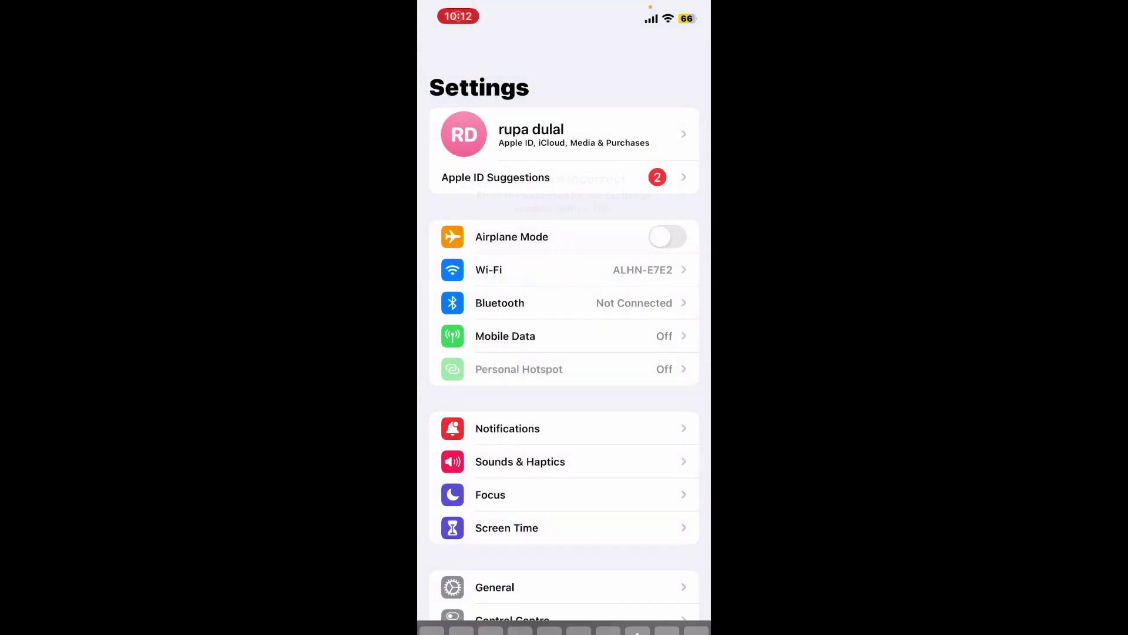
scroll(565, 353, "down", 5)
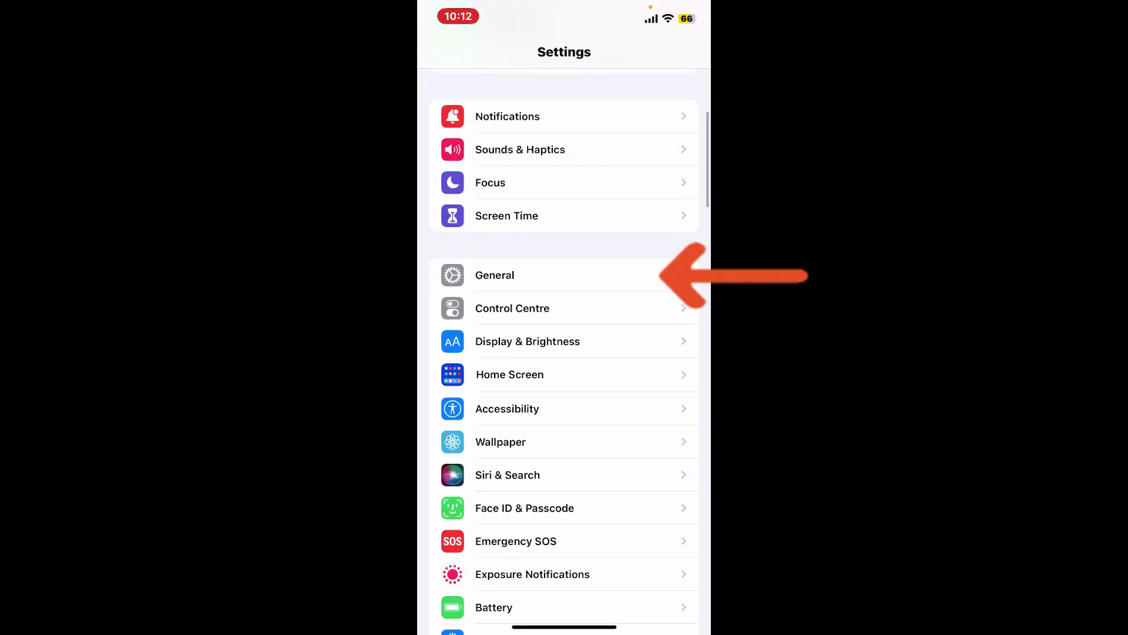
Go to General > iPhone Storage and dismiss the repeated password alert.
left_click(564, 276)
left_click(565, 355)
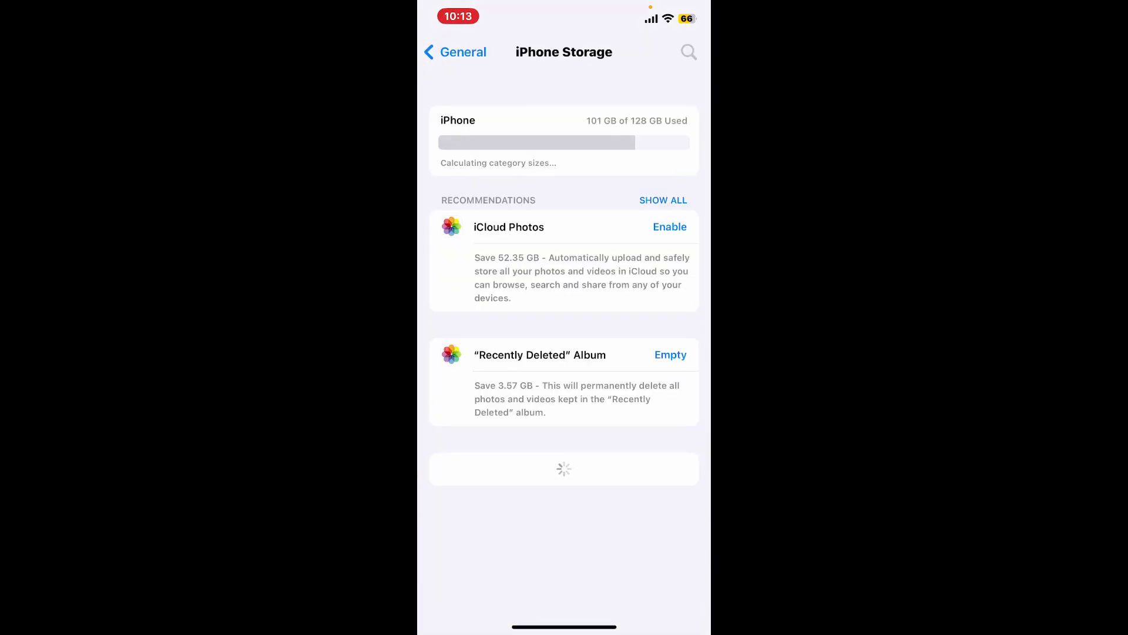
scroll(565, 353, "down", 2)
scroll(565, 353, "up", 2)
scroll(564, 353, "down", 3)
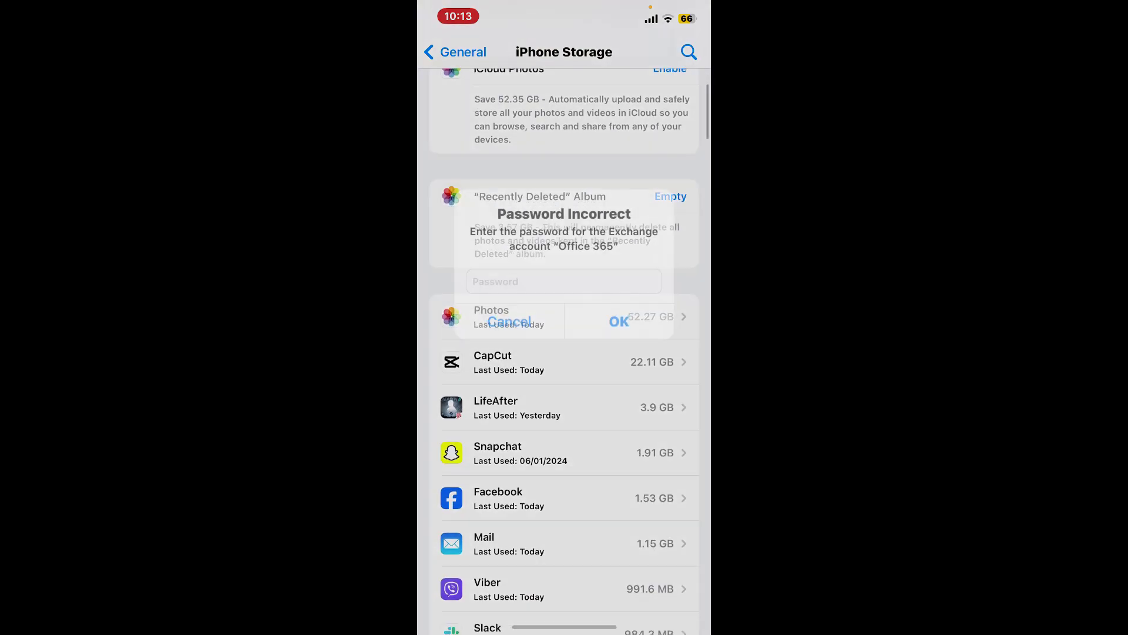
left_click(514, 278)
scroll(564, 353, "down", 2)
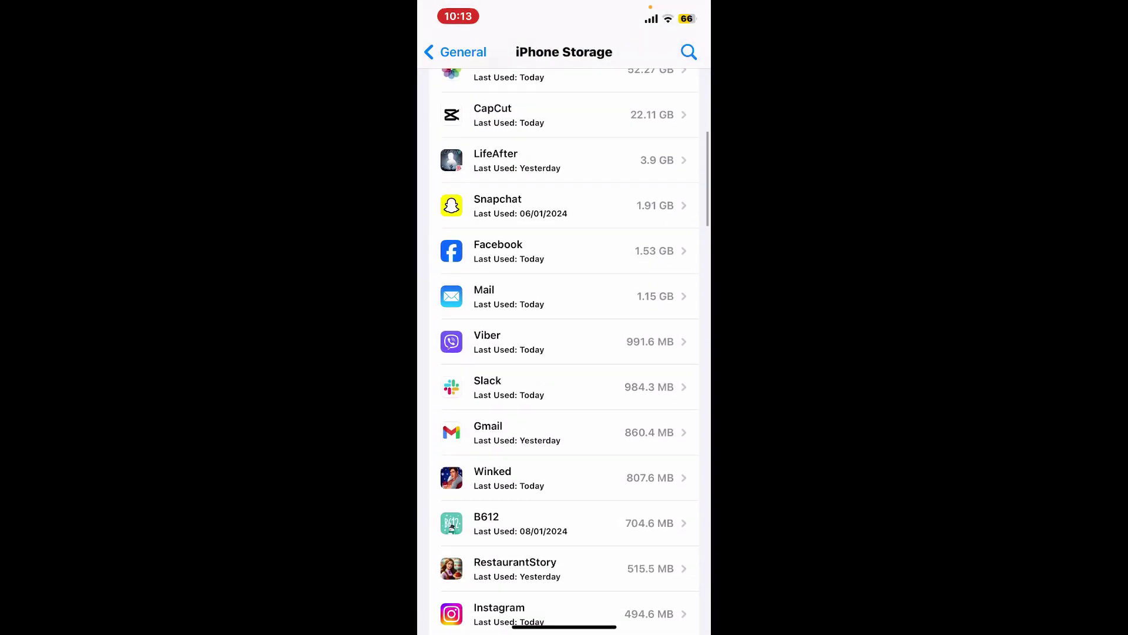
Offload CapCut from its storage page, keeping 21.75 GB of data, then reinstall it.
left_click(564, 206)
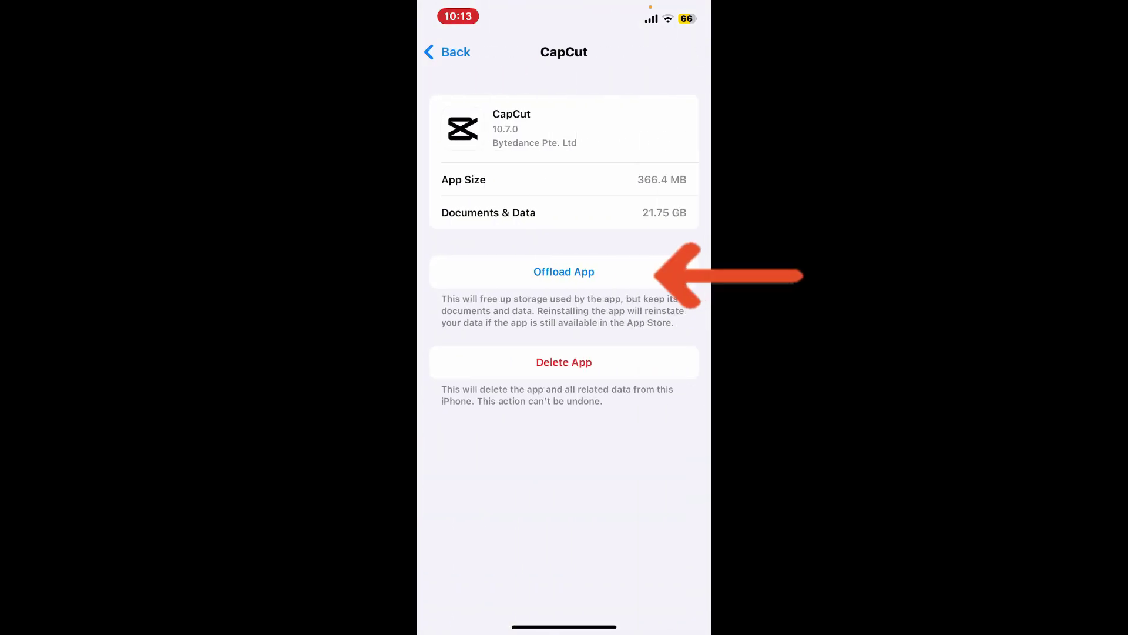
left_click(564, 271)
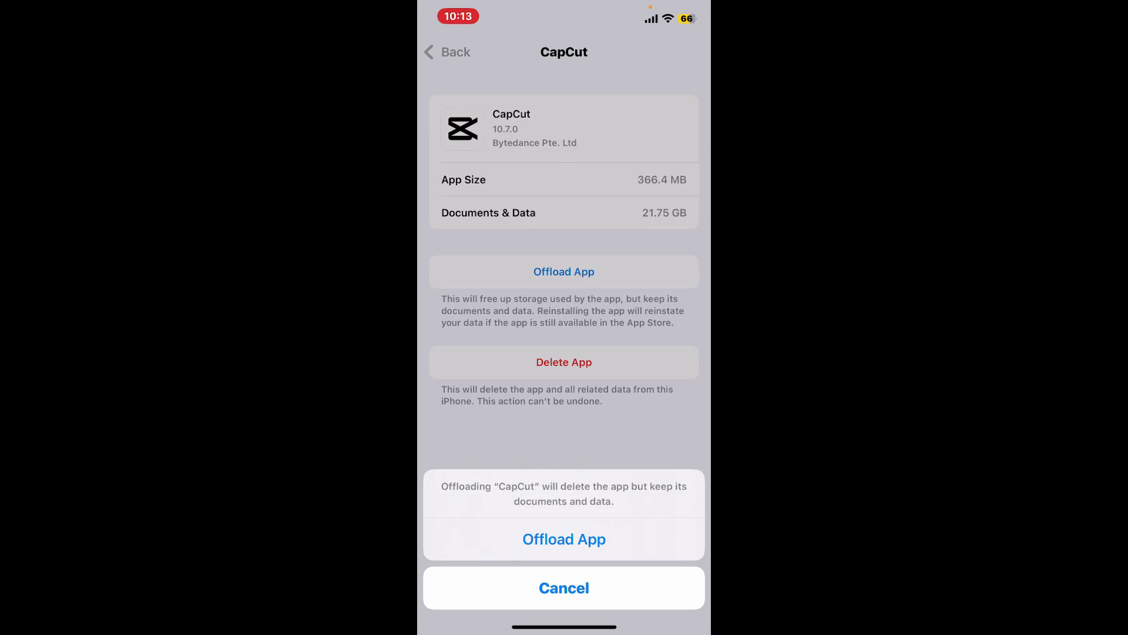
left_click(564, 539)
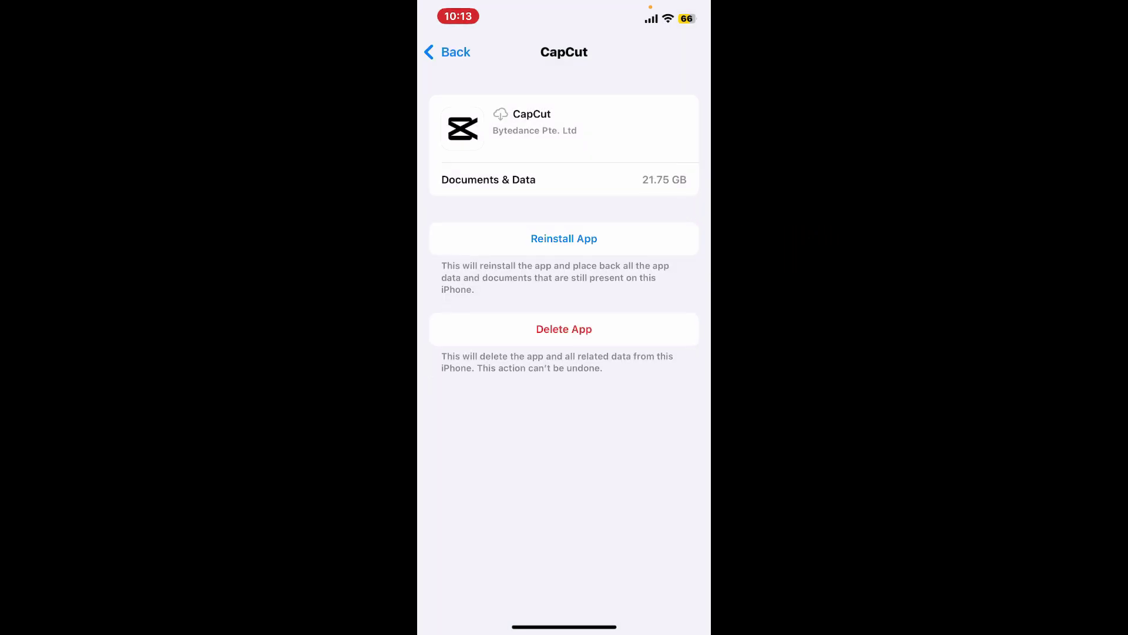
left_click(565, 239)
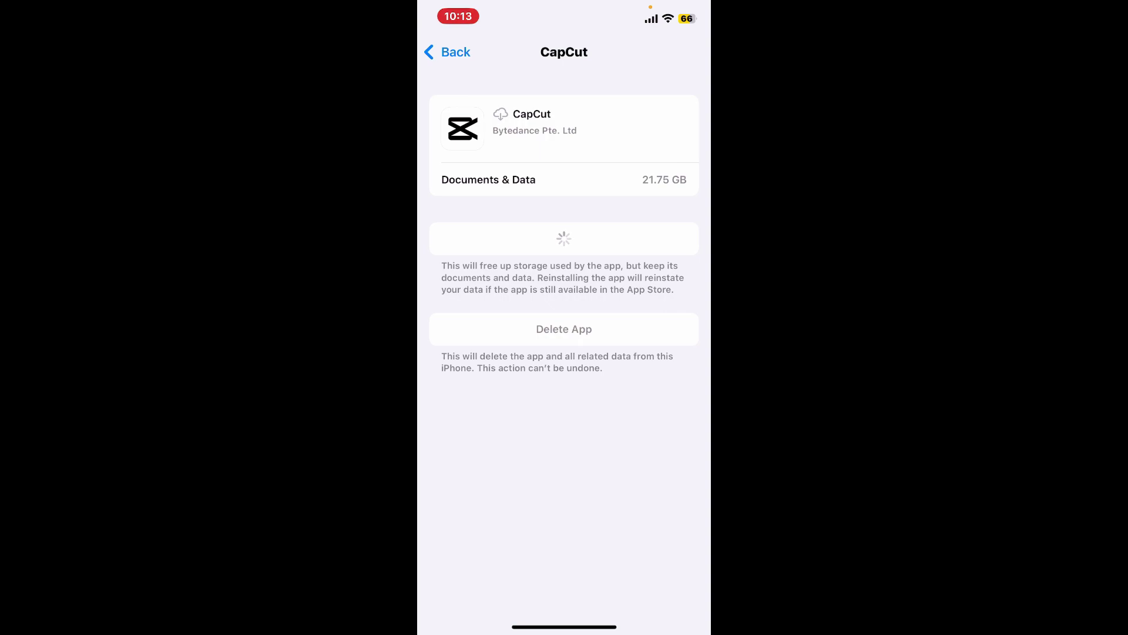
Return Home and swipe to the page showing CapCut's loading icon.
left_click_drag(564, 626, 565, 354)
left_click_drag(670, 318, 459, 318)
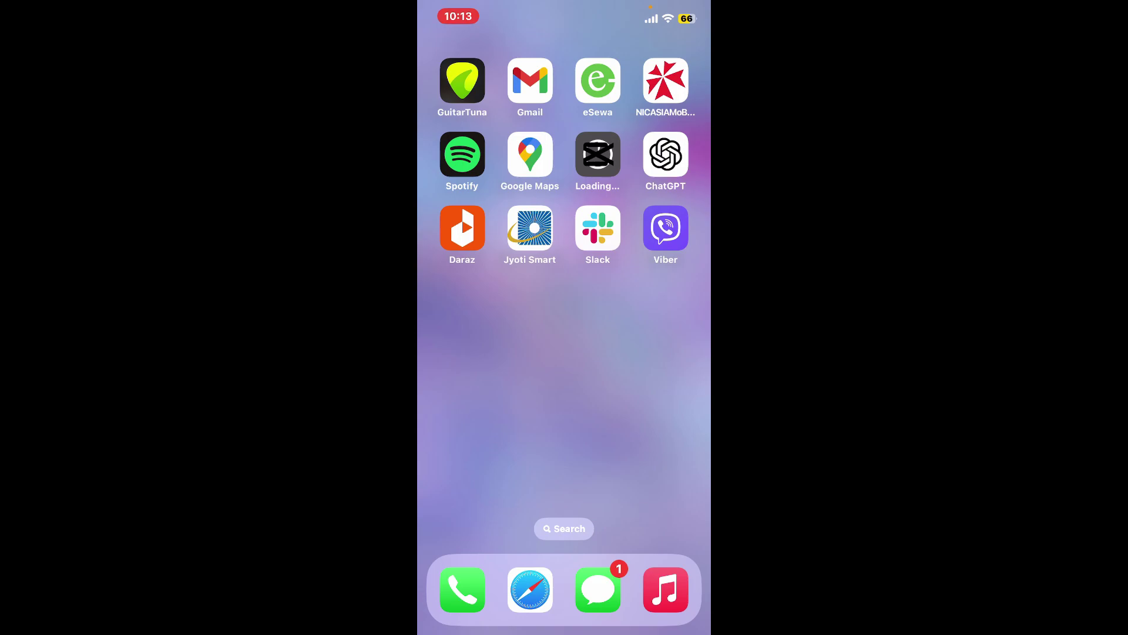